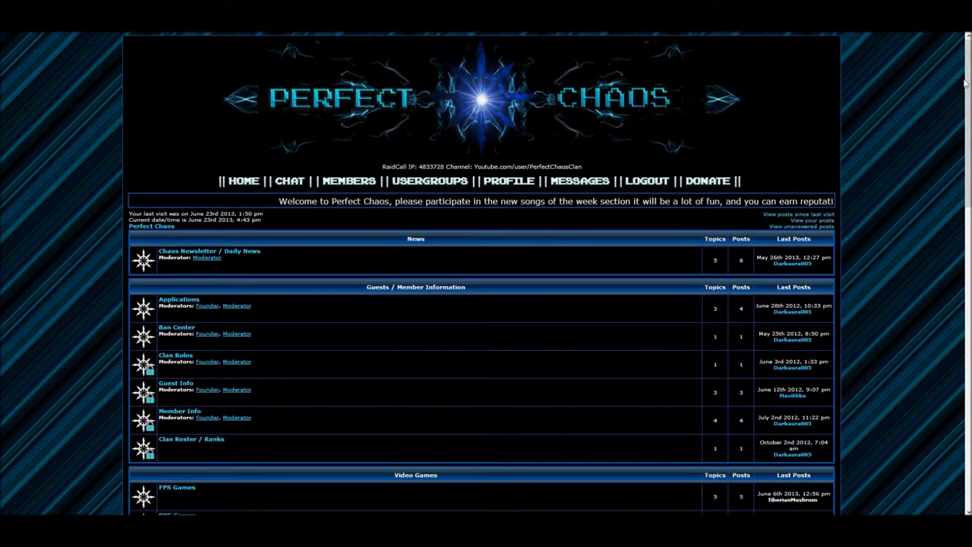
# Look over the existing forum's chat page and donation page
pyautogui.moveTo(965, 84); pyautogui.dragTo(967, 291)
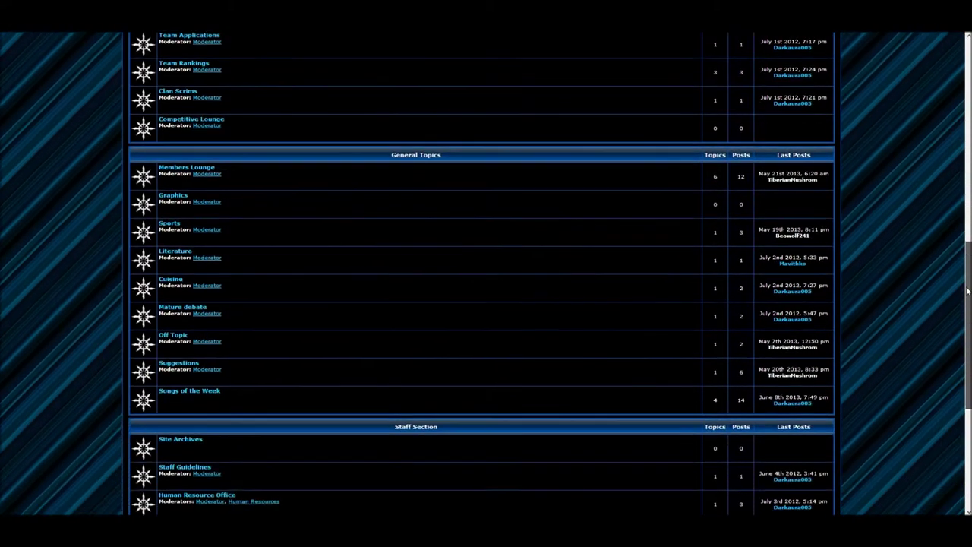
pyautogui.scroll(7, 667, 123)
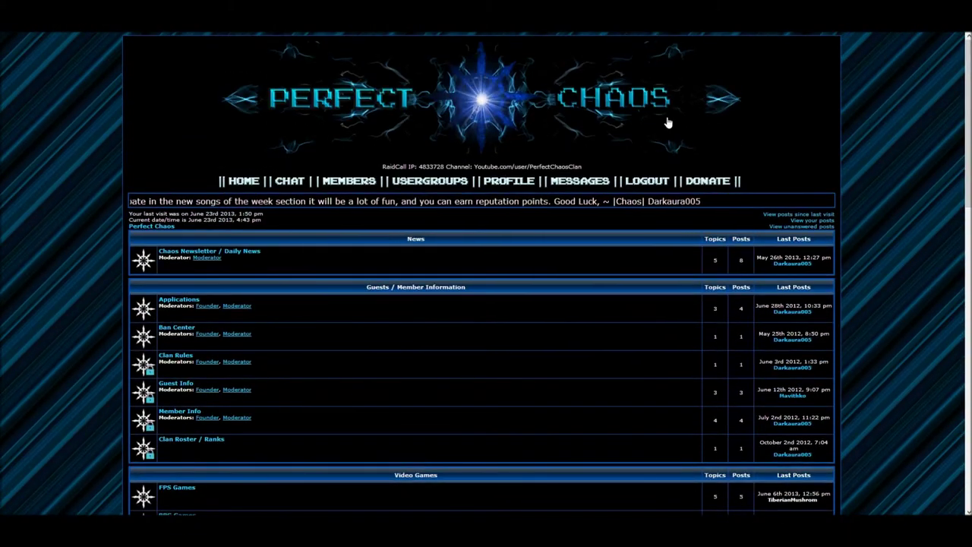
pyautogui.click(290, 182)
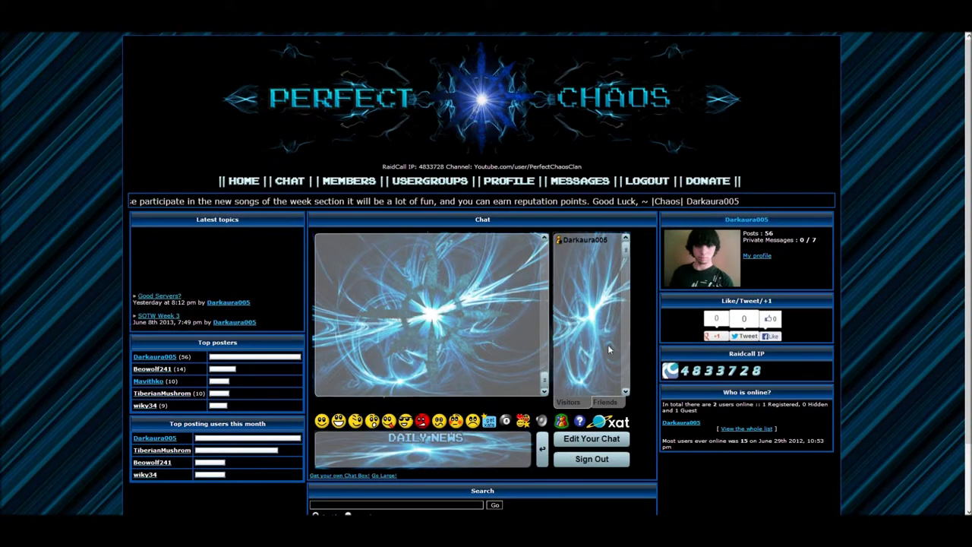
pyautogui.click(714, 187)
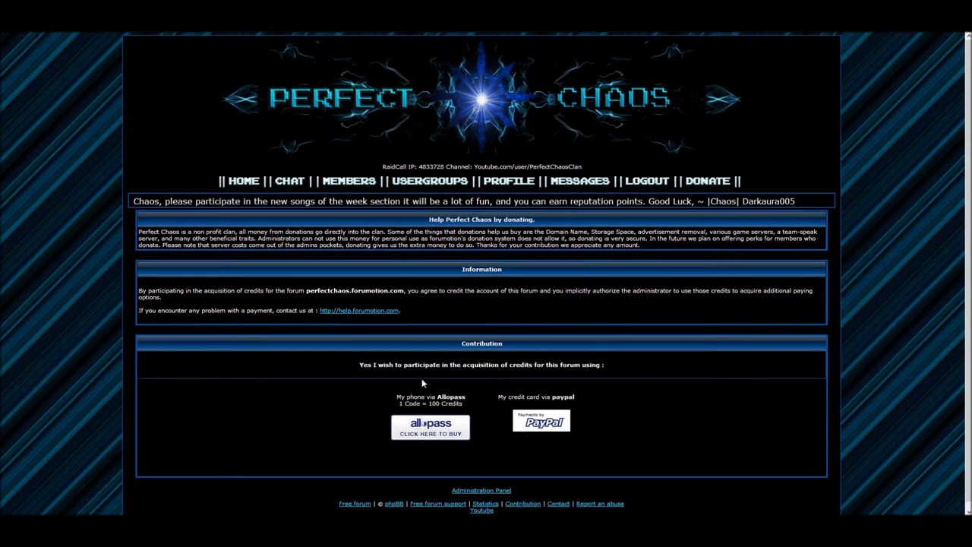
# Check the member list, user groups, profile settings and inbox, then return to the forum index
pyautogui.click(348, 182)
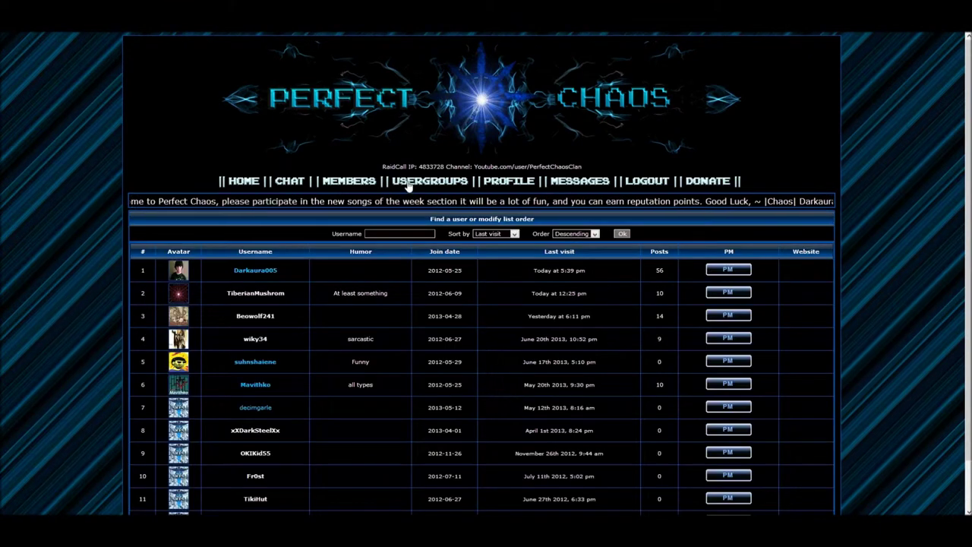
pyautogui.click(403, 185)
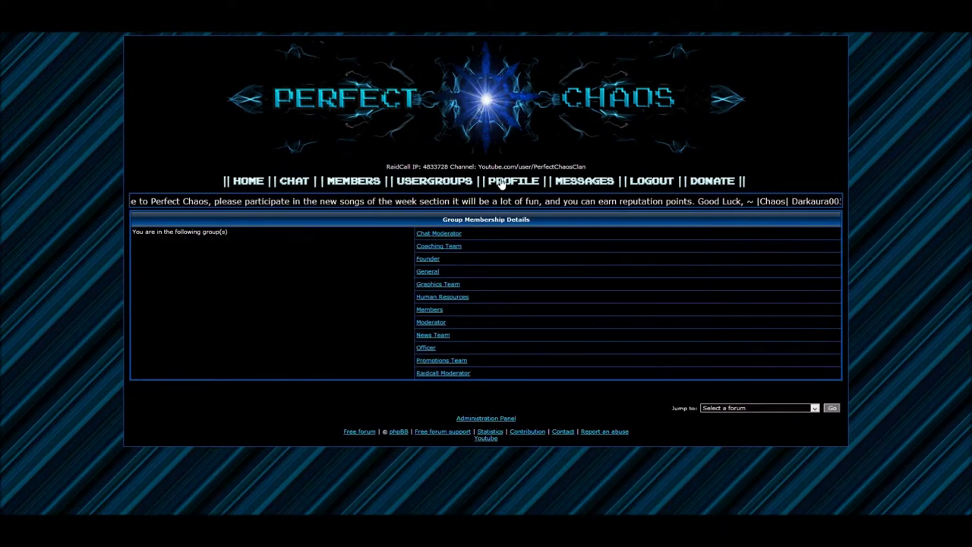
pyautogui.click(531, 182)
pyautogui.click(575, 184)
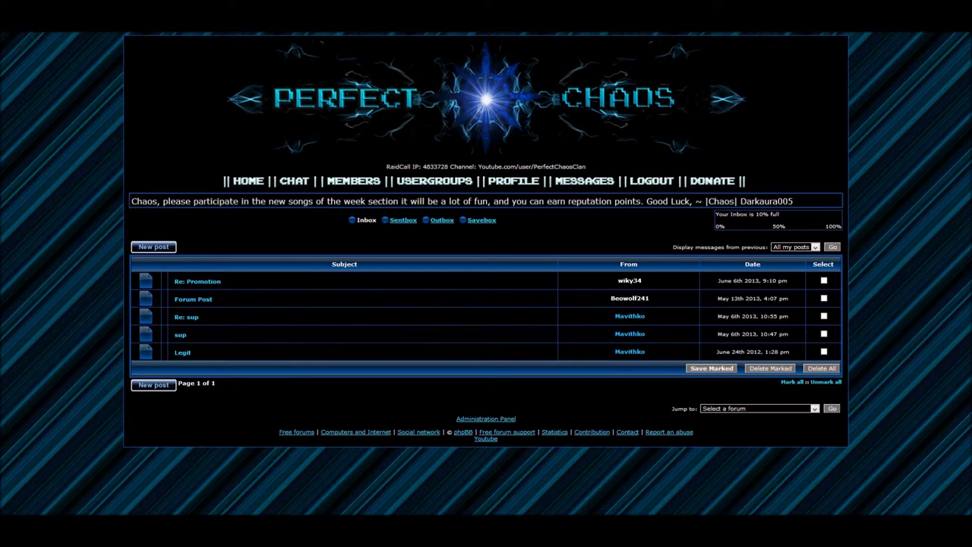
pyautogui.click(246, 183)
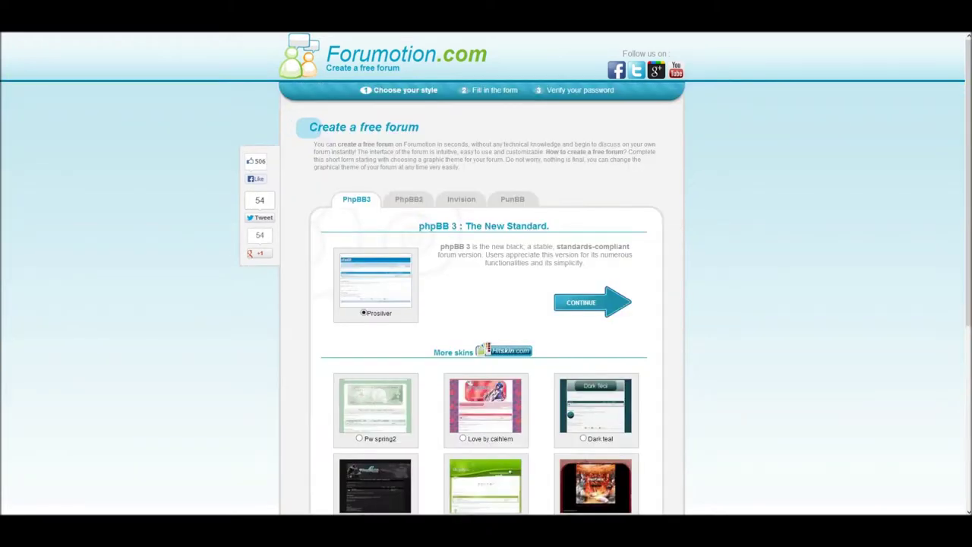
pyautogui.scroll(-3, 440, 142)
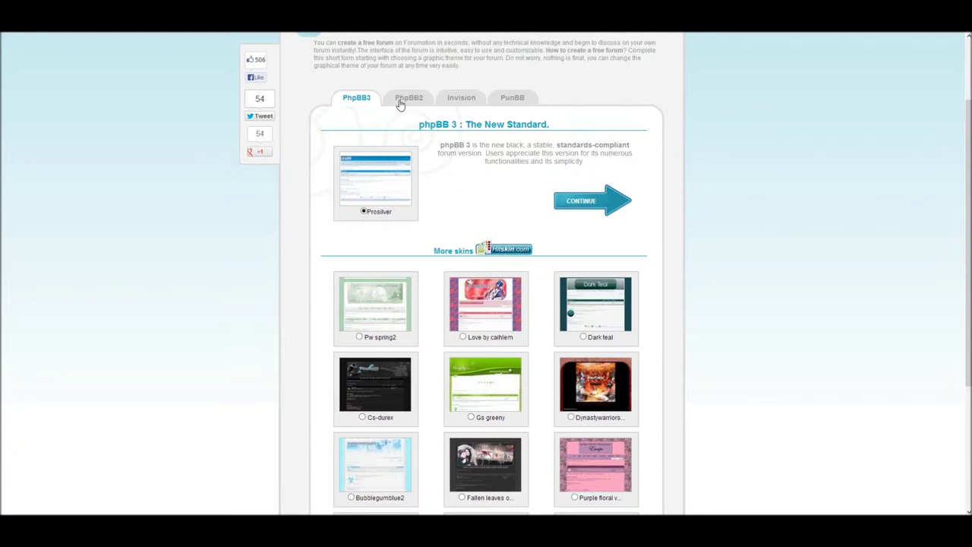
# Switch to the phpBB2 version and browse its skins, such as SubSilver and Hogwarts battle
pyautogui.click(407, 99)
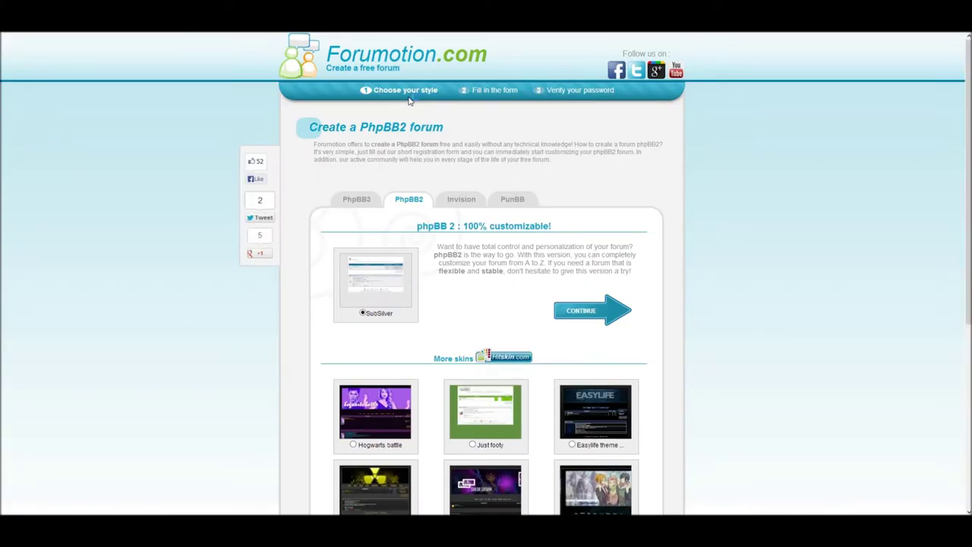
pyautogui.scroll(-3, 409, 101)
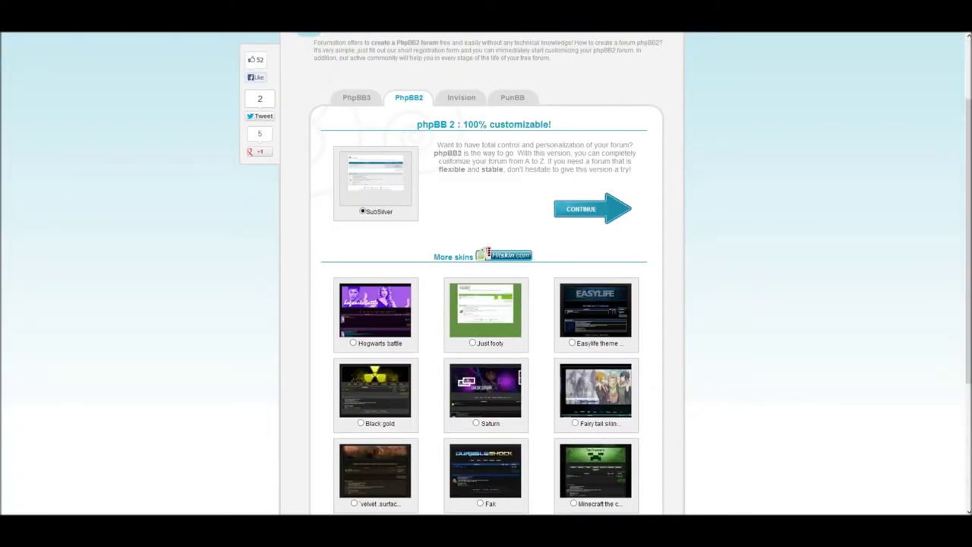
pyautogui.scroll(3, 463, 103)
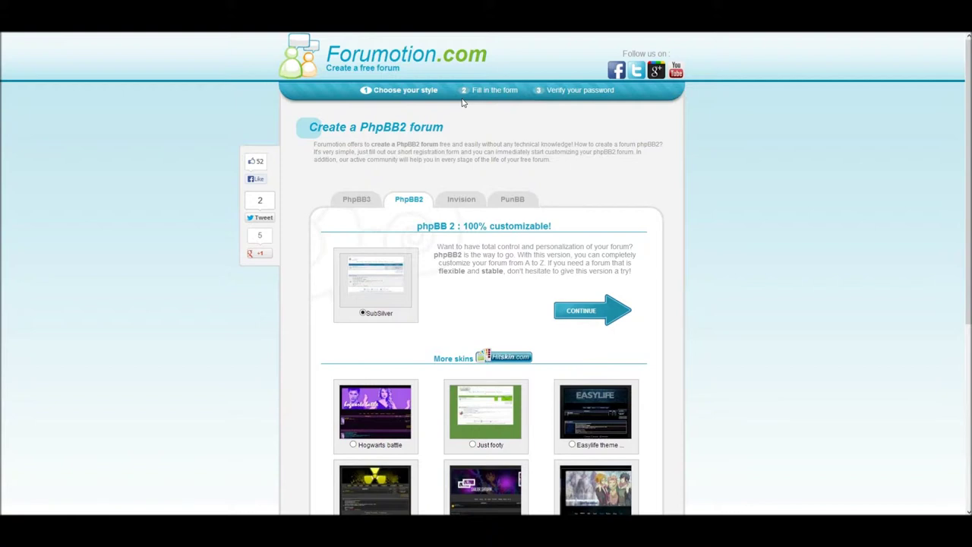
# Preview the Invision and PunBB versions, return to phpBB2, and browse more skins on Hitskin.com
pyautogui.click(461, 200)
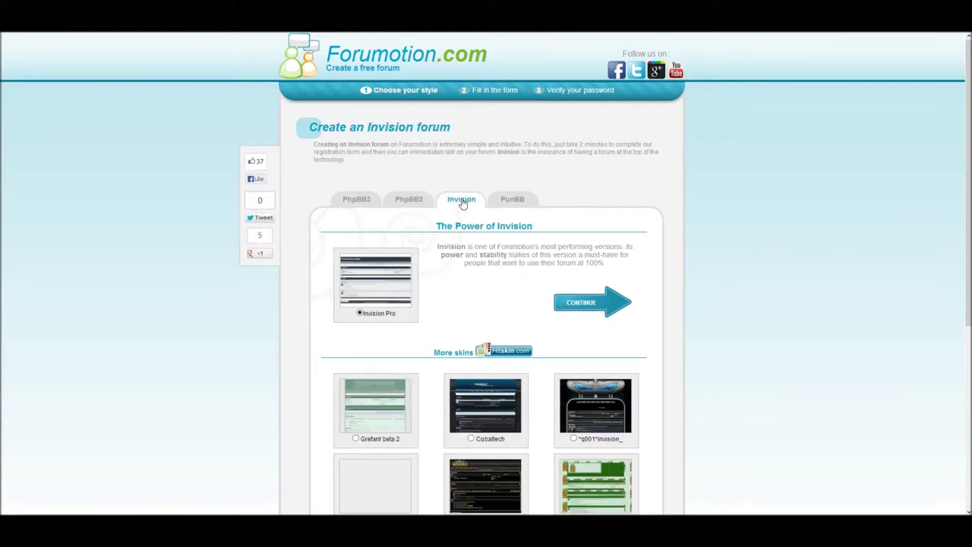
pyautogui.click(515, 200)
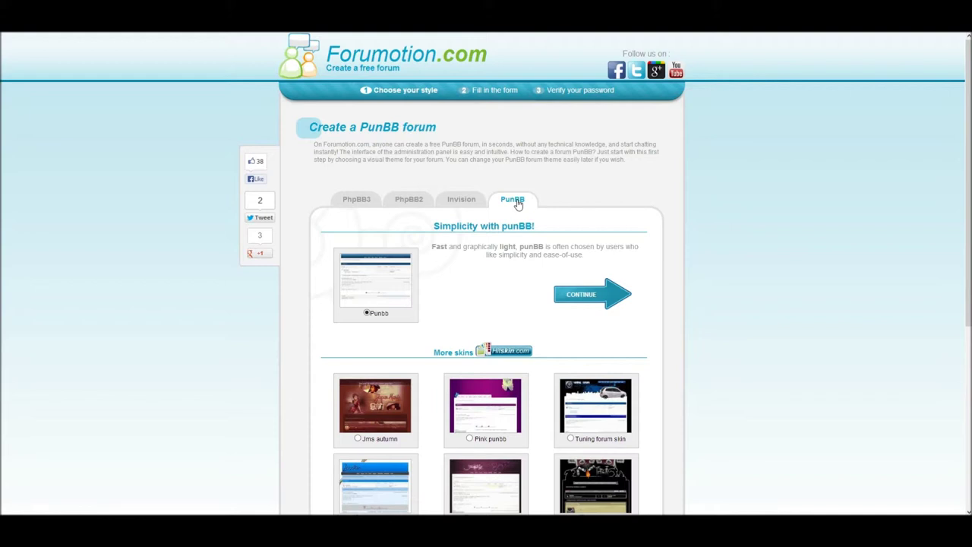
pyautogui.click(408, 200)
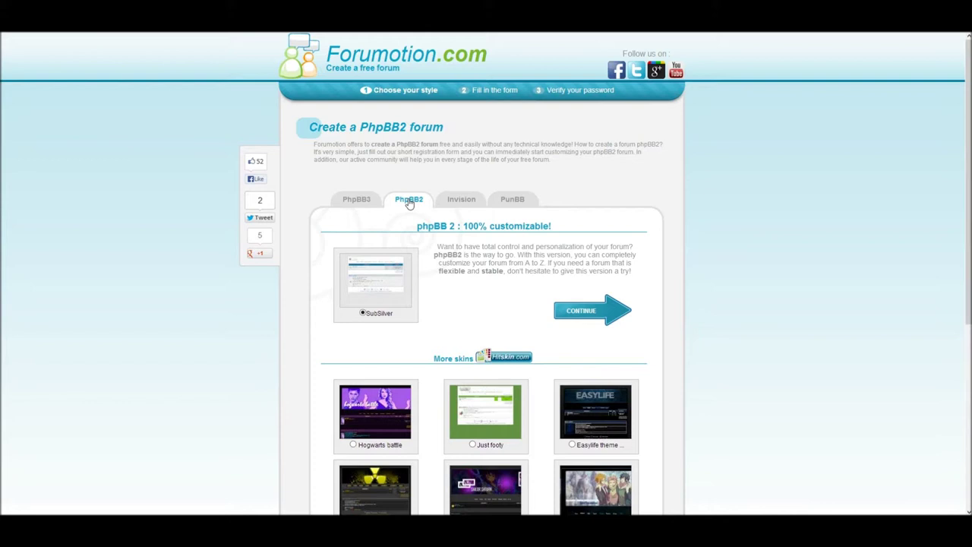
pyautogui.click(471, 354)
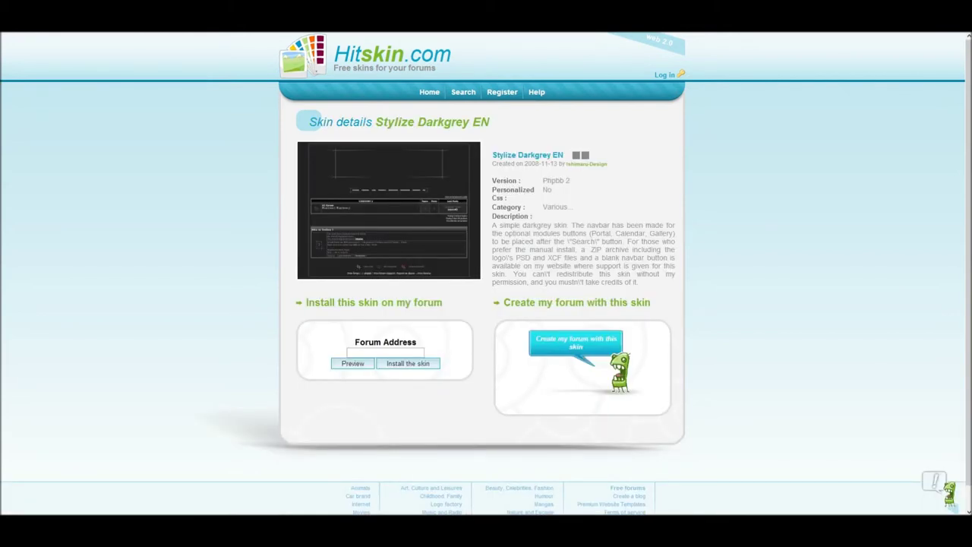
# Start creating a forum with the Stylize Darkgrey EN skin
pyautogui.click(575, 342)
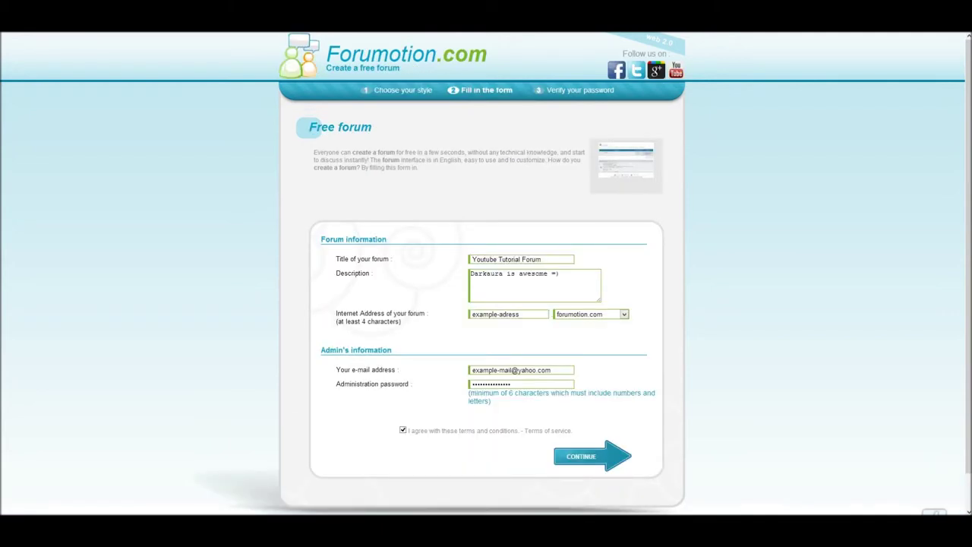
# Replace the placeholder forum title, forum address and e-mail address with the new forum's details
pyautogui.moveTo(471, 259)
pyautogui.mouseDown()
pyautogui.moveTo(542, 259)
pyautogui.moveTo(559, 274)
pyautogui.moveTo(469, 274)
pyautogui.mouseUp()
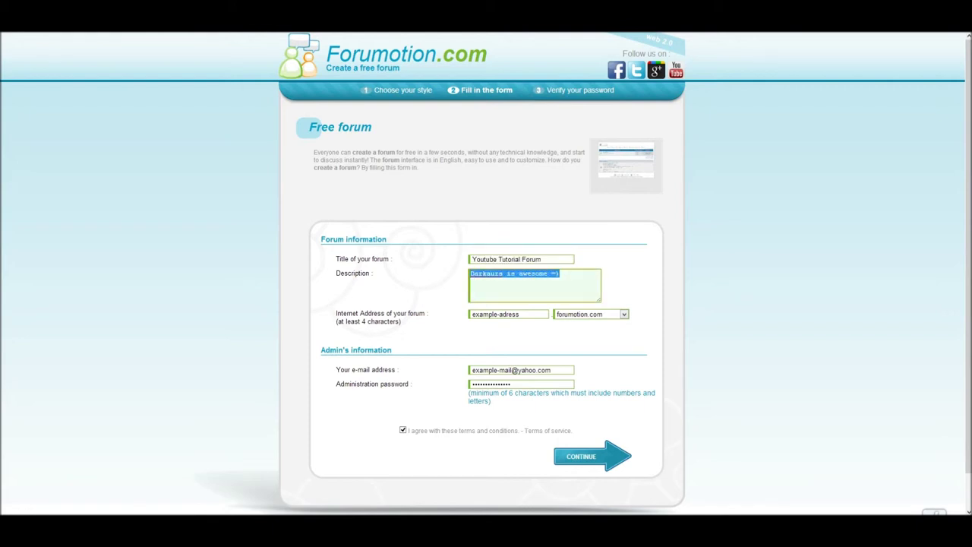
pyautogui.moveTo(545, 313); pyautogui.dragTo(471, 313)
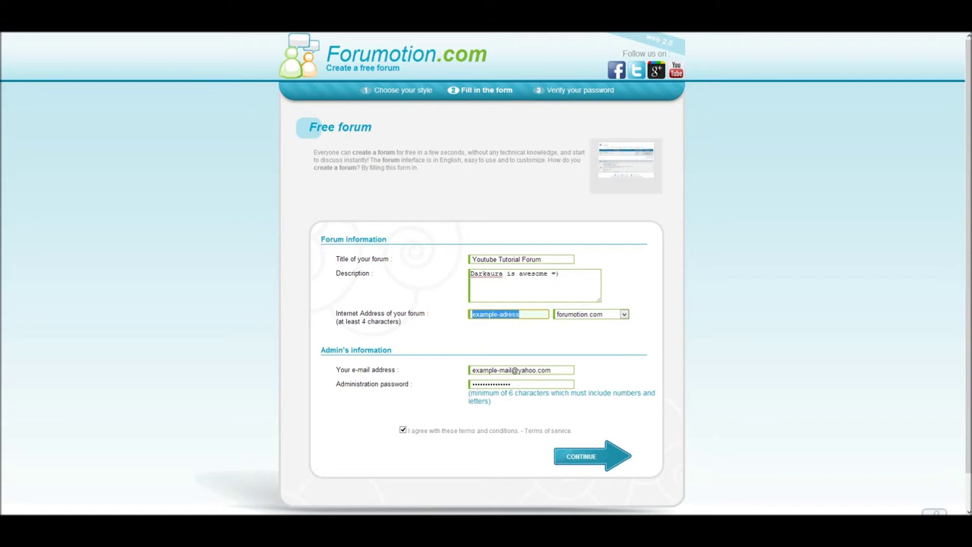
pyautogui.moveTo(571, 369); pyautogui.dragTo(470, 384)
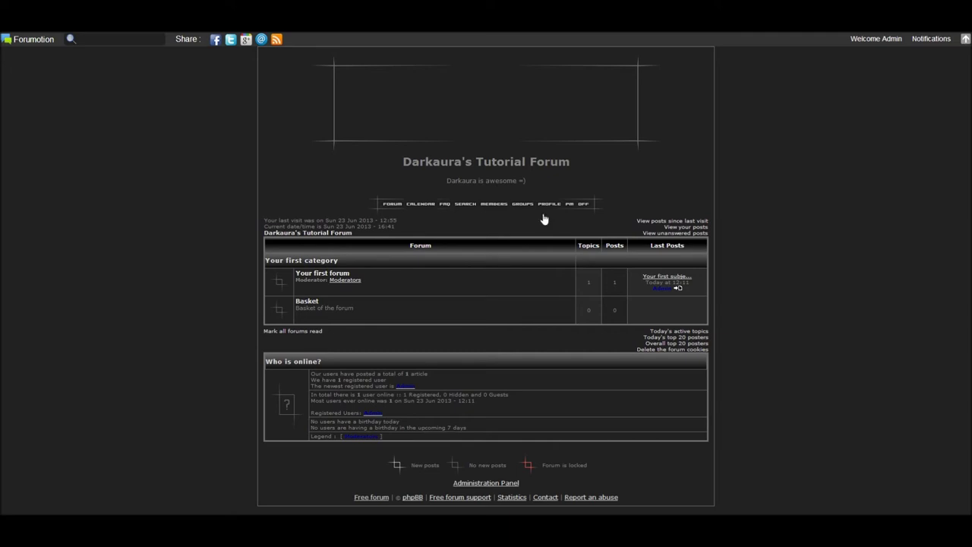
# Change the admin profile's username from Admin to the new username and save the profile
pyautogui.click(548, 203)
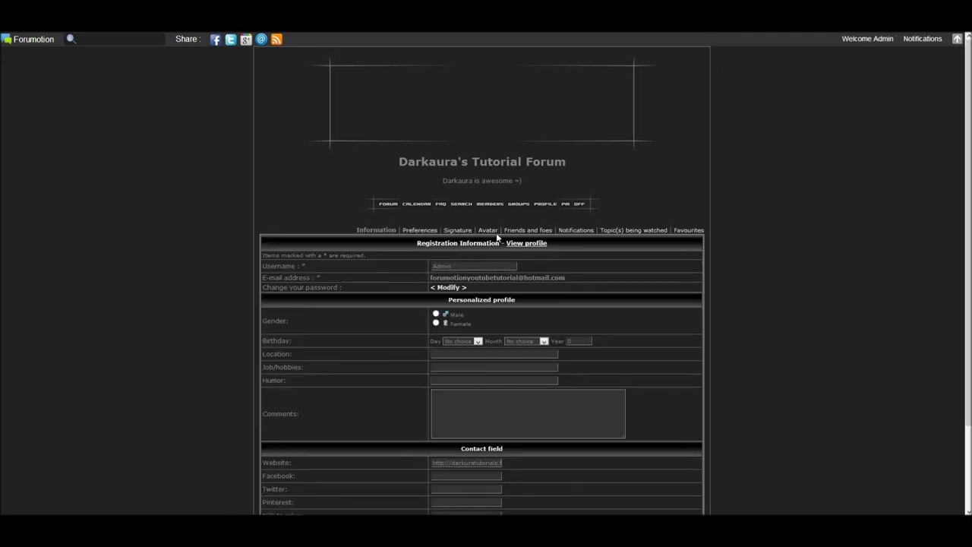
pyautogui.doubleClick(448, 266)
pyautogui.write('Darkaura03')
pyautogui.press('BackSpace')
pyautogui.press('BackSpace')
pyautogui.press('BackSpace')
pyautogui.write('ra005')
pyautogui.click(360, 265)
pyautogui.scroll(-3, 589, 272)
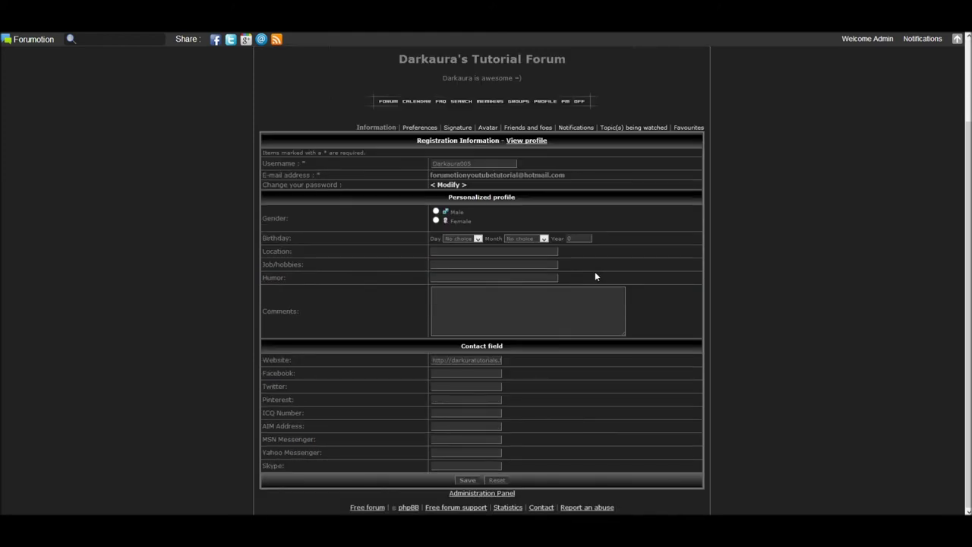
pyautogui.click(467, 480)
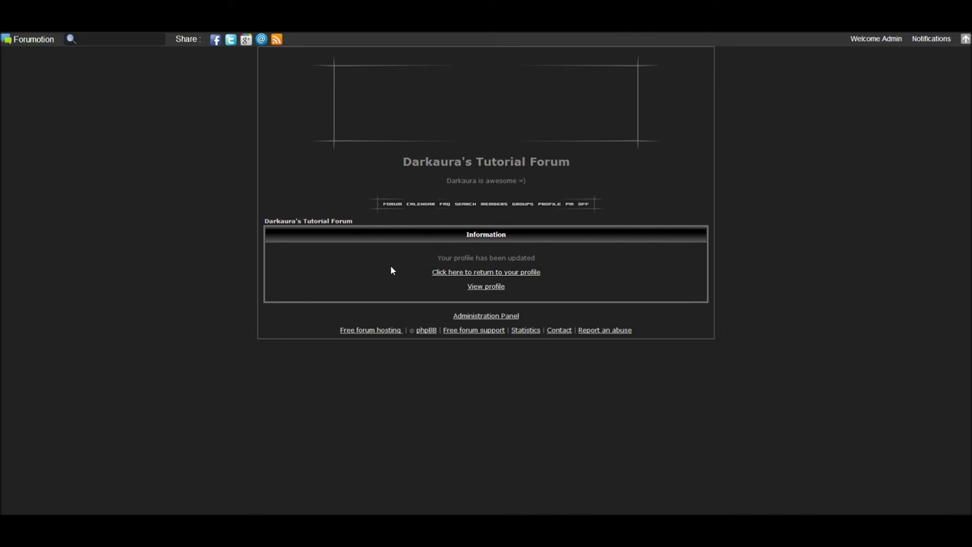